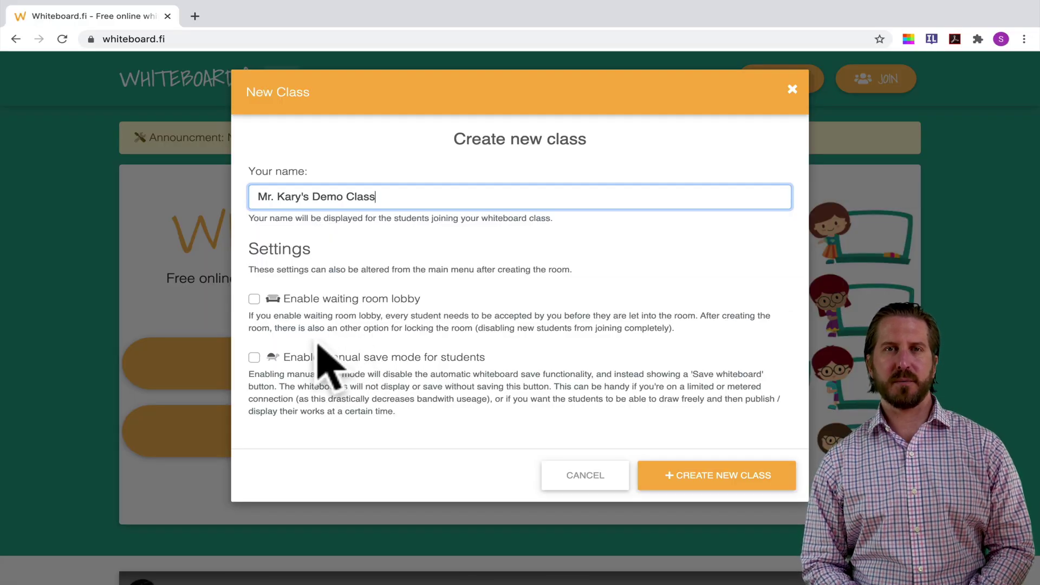
Enable the waiting room lobby for the new class, create it, and open the room's settings
click(254, 299)
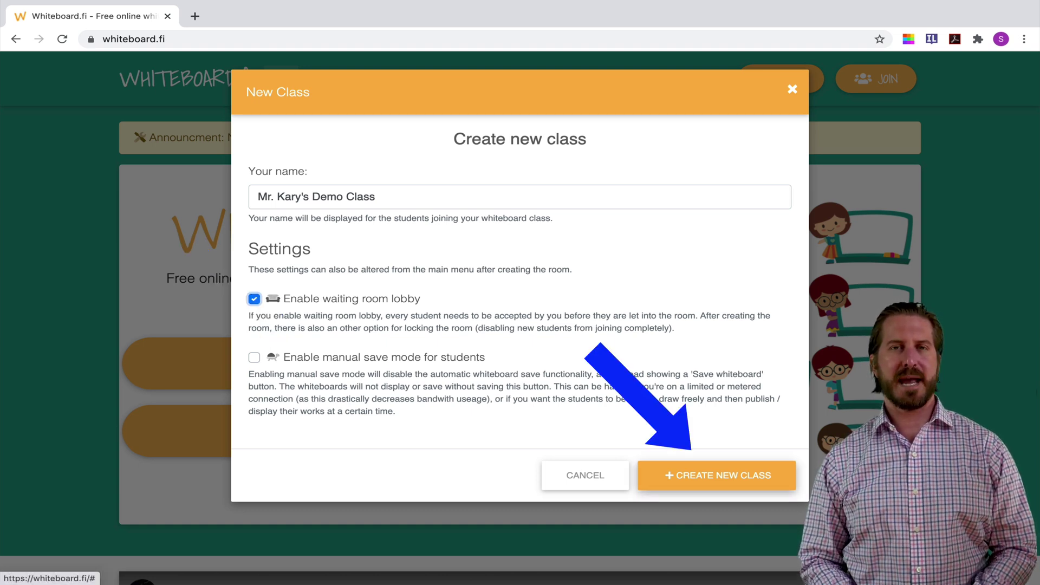
click(717, 474)
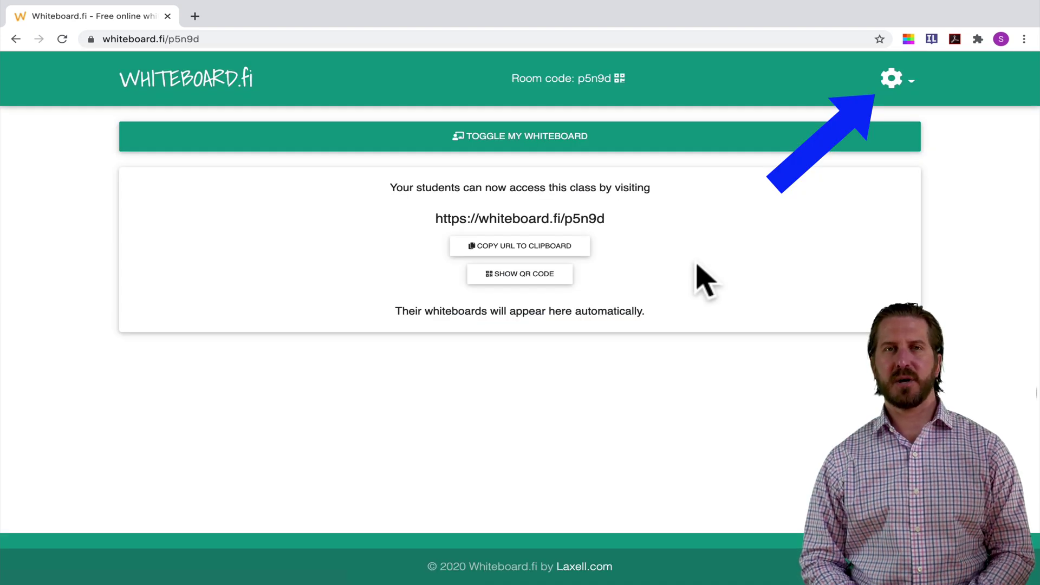
click(911, 87)
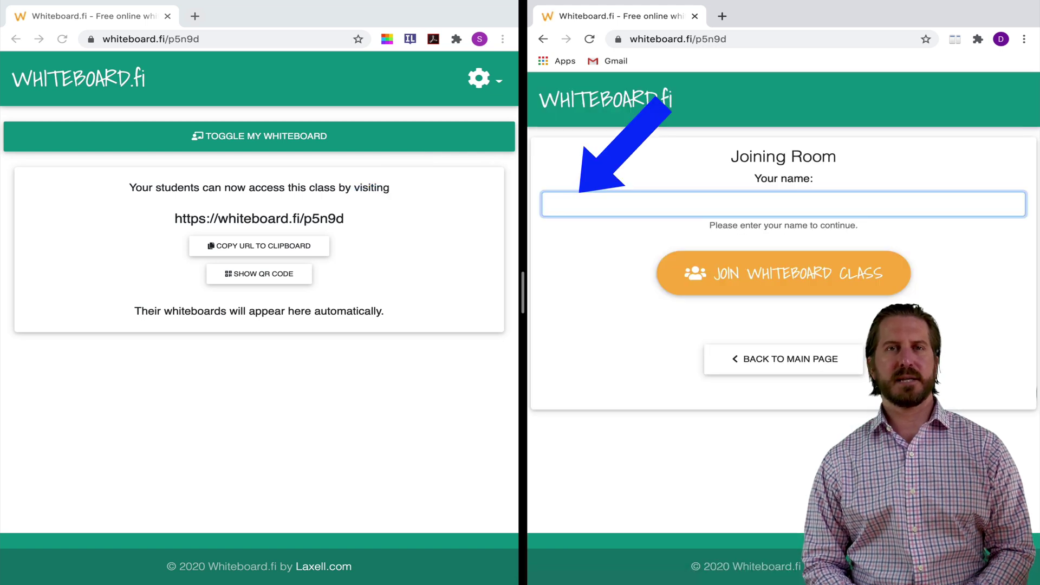
Join the class room under a demo student's name and accept both waiting students from the teacher's lobby
text(Dan the Demo Student)
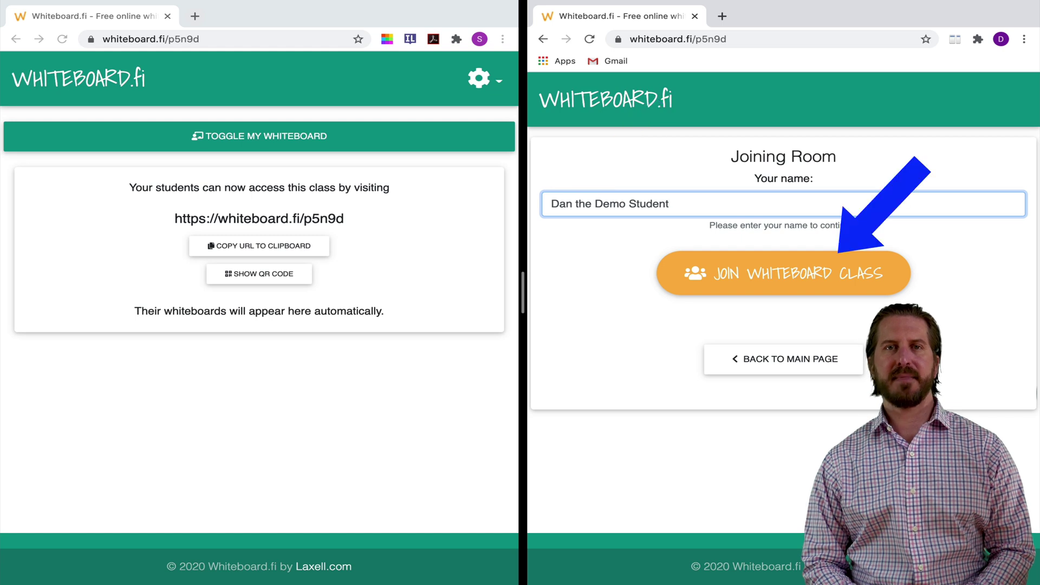
key(Return)
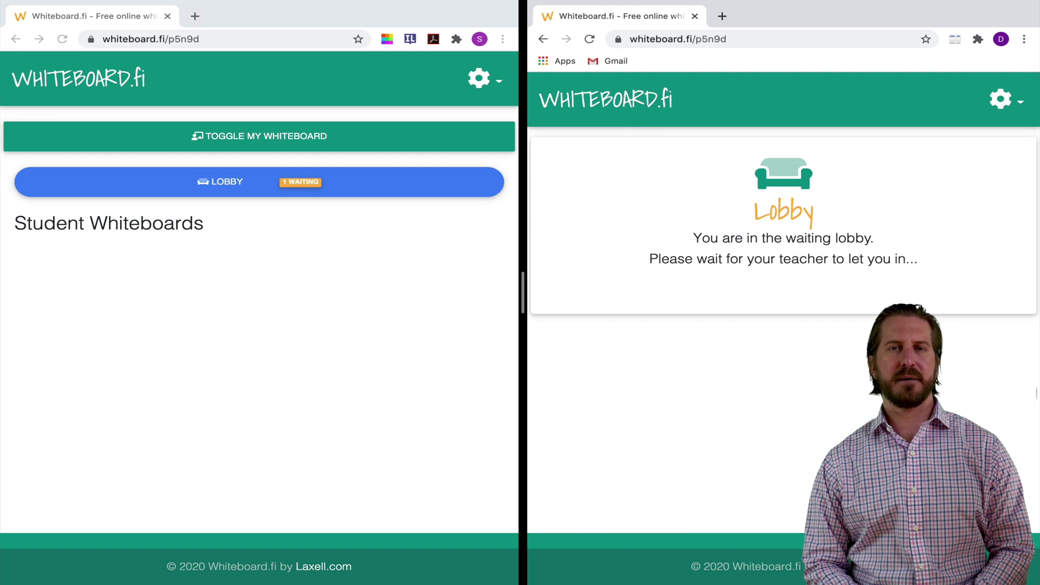
click(258, 182)
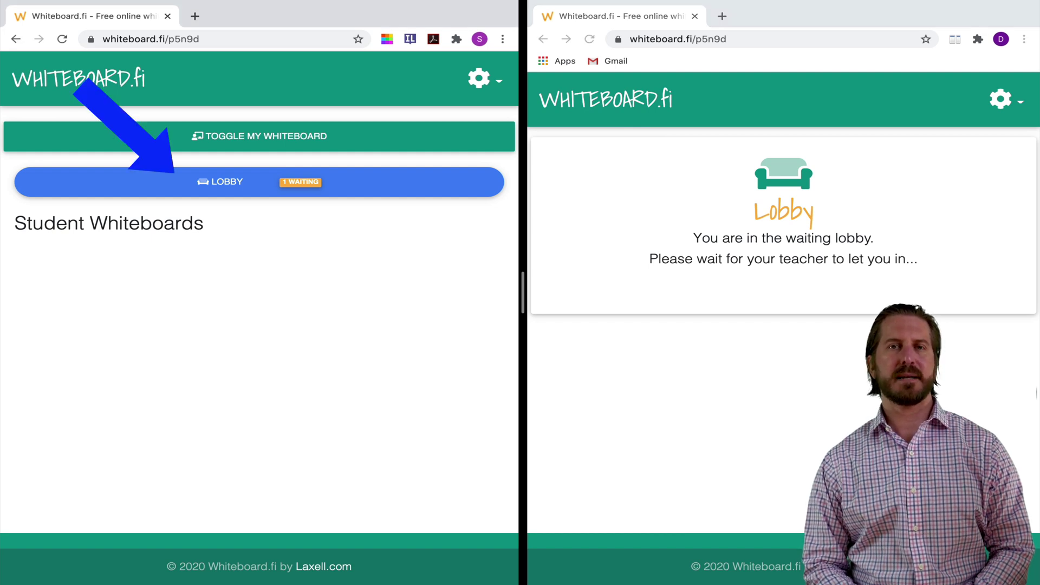
click(259, 182)
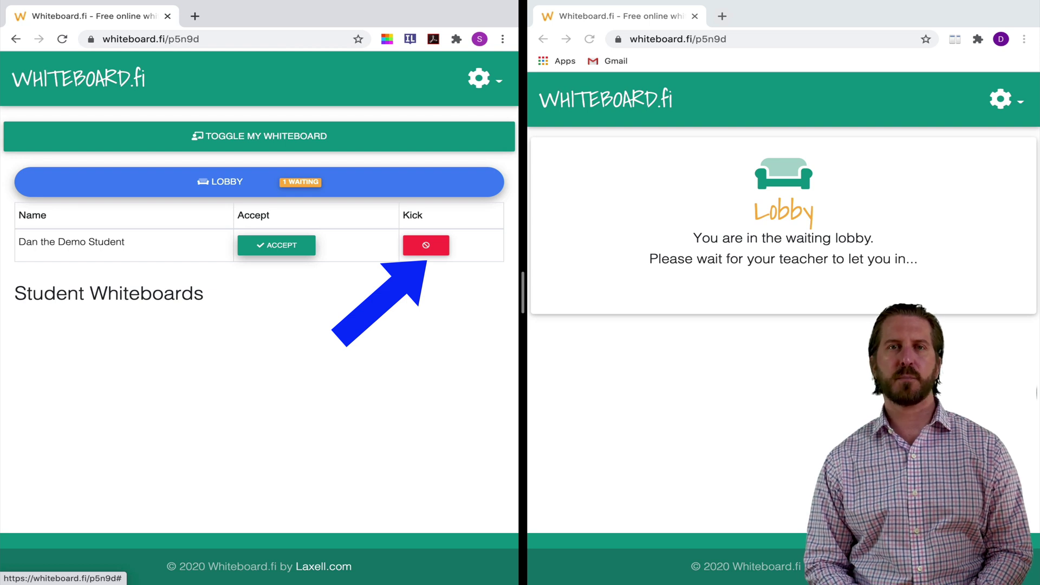
click(281, 245)
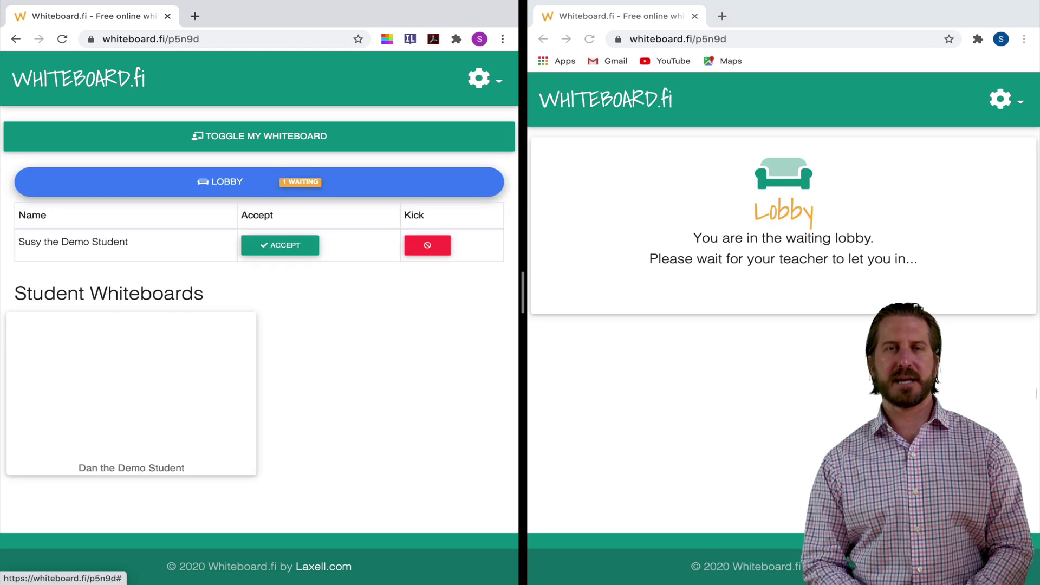
click(280, 245)
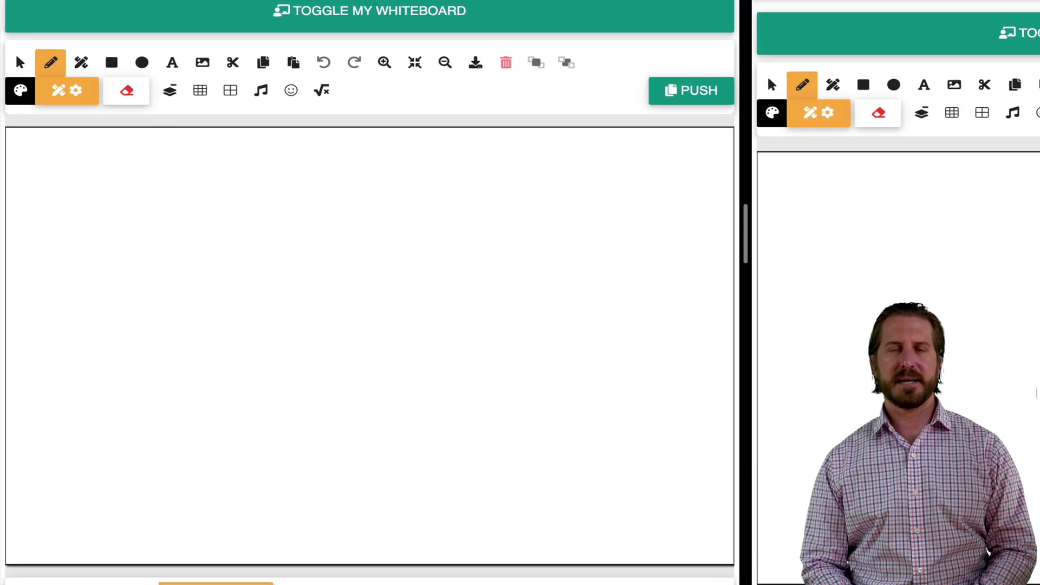
Handwrite the heading "Lesson" in black across the upper part of the teacher's whiteboard
mouse_move(24, 147)
mouse_down()
mouse_move(23, 204)
mouse_move(102, 164)
mouse_move(129, 179)
mouse_up()
drag(147, 149, 138, 177)
mouse_move(184, 146)
mouse_down()
mouse_move(174, 174)
mouse_move(215, 151)
mouse_move(282, 176)
mouse_up()
Draw a closed triangle with straight lines below the heading, with its apex pointing down
click(87, 32)
click(57, 297)
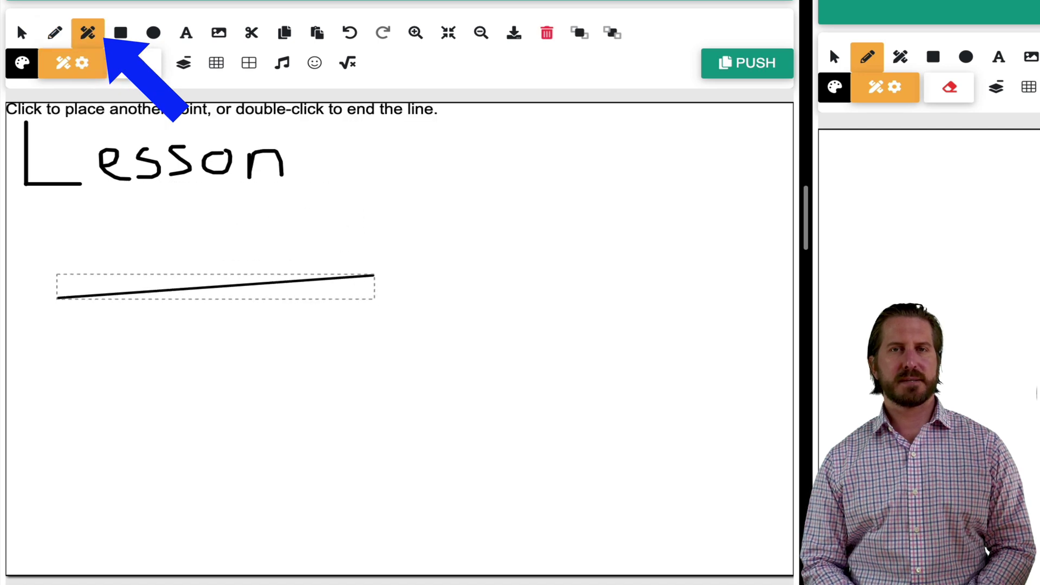
click(444, 298)
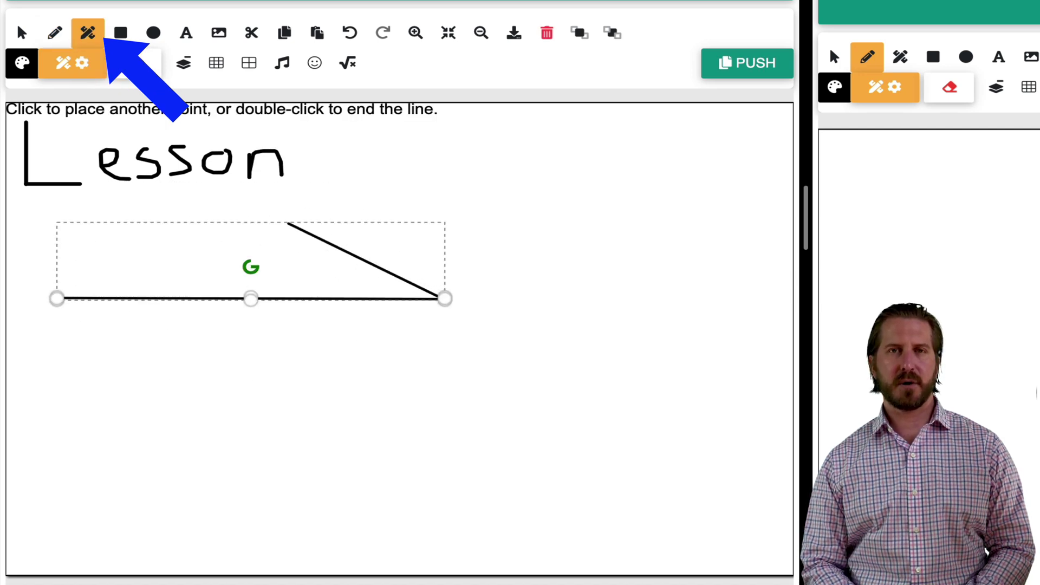
click(246, 475)
double_click(55, 297)
Draw an upright rectangle beyond the triangle's upper corner and a circle beside the "Lesson" heading
click(120, 32)
drag(498, 176, 601, 313)
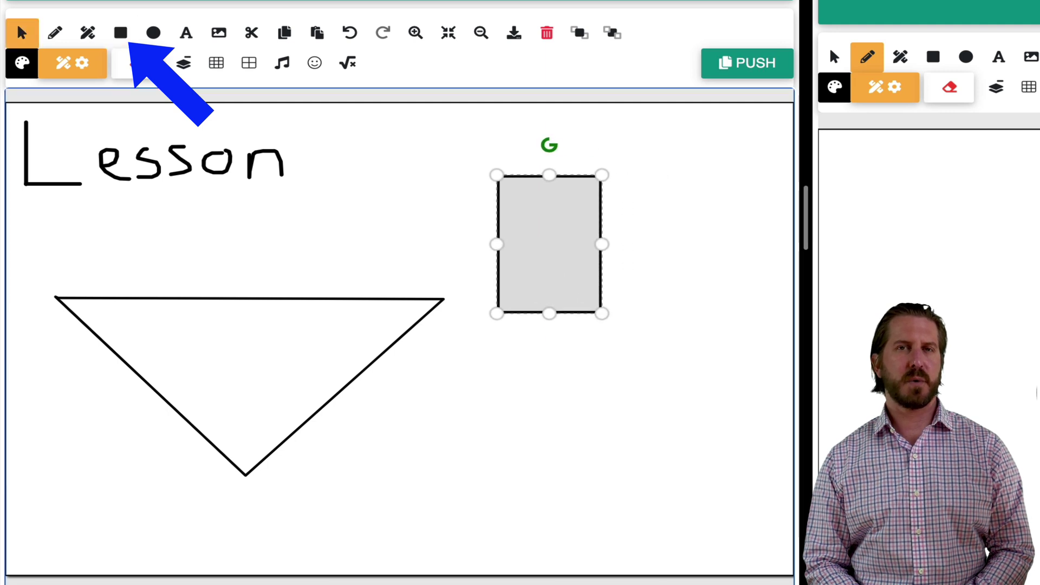
click(153, 32)
drag(317, 129, 420, 216)
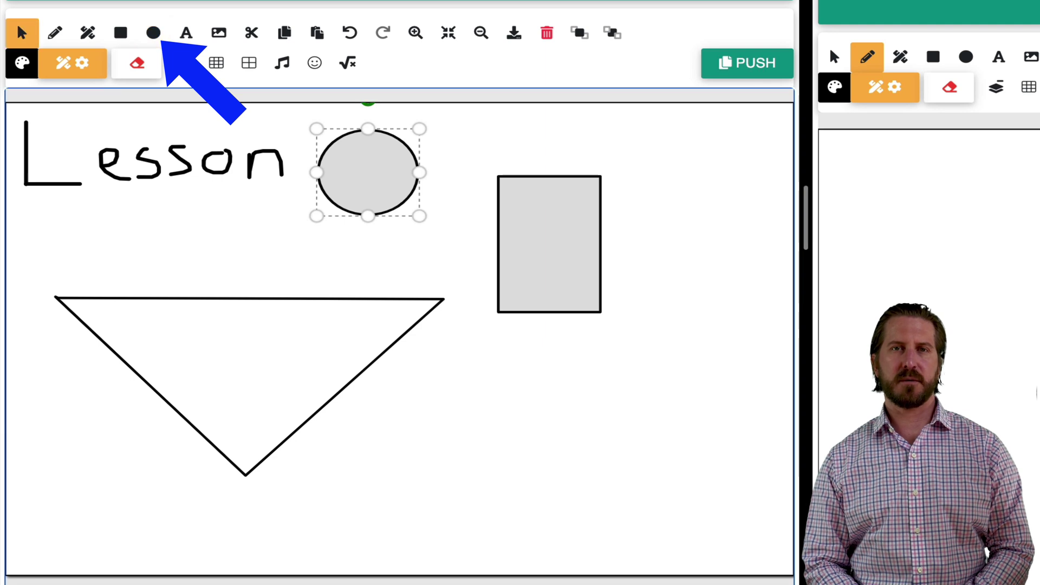
Add the text "Identify the circle" and place it, enlarged, between the handwritten heading and the triangle
click(186, 33)
click(444, 358)
text(Identif)
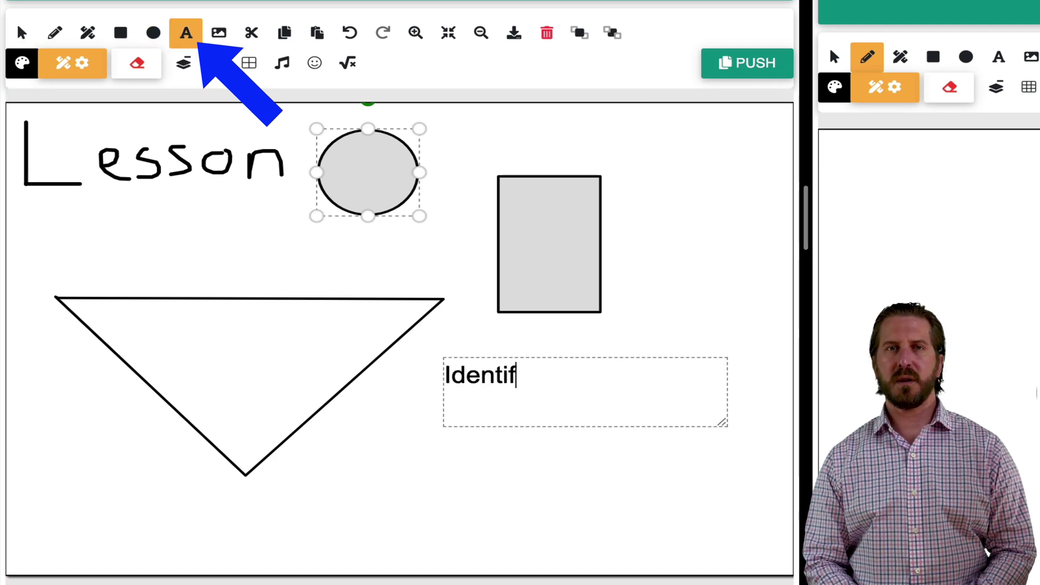
text(y the c)
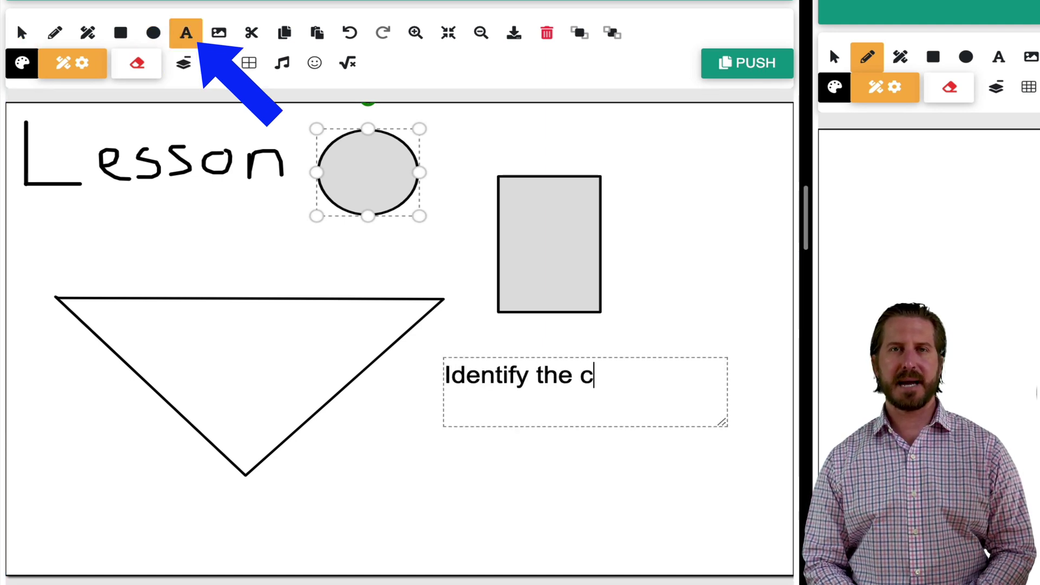
text(ircle)
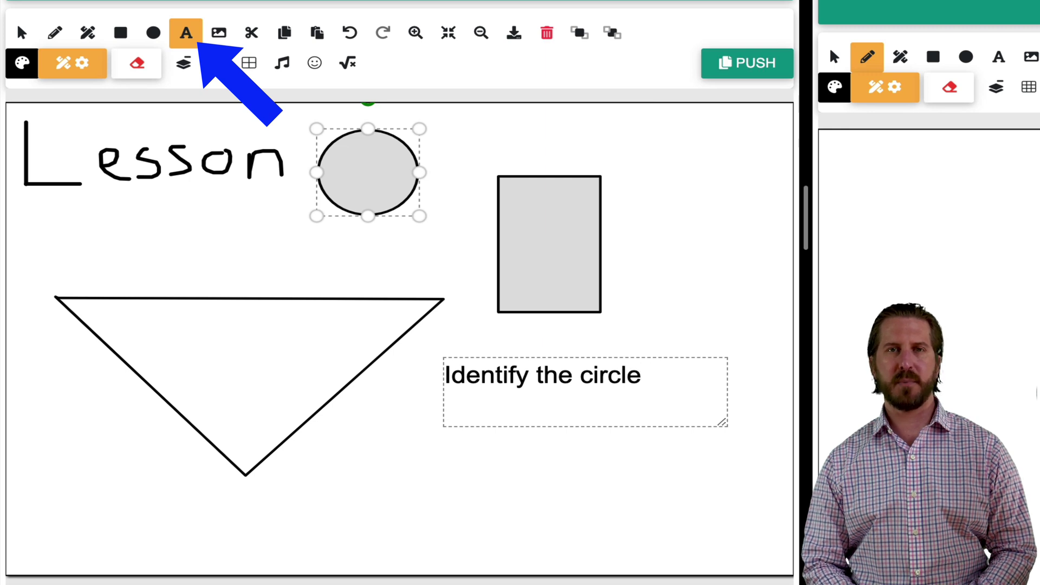
key(Escape)
drag(543, 373, 150, 249)
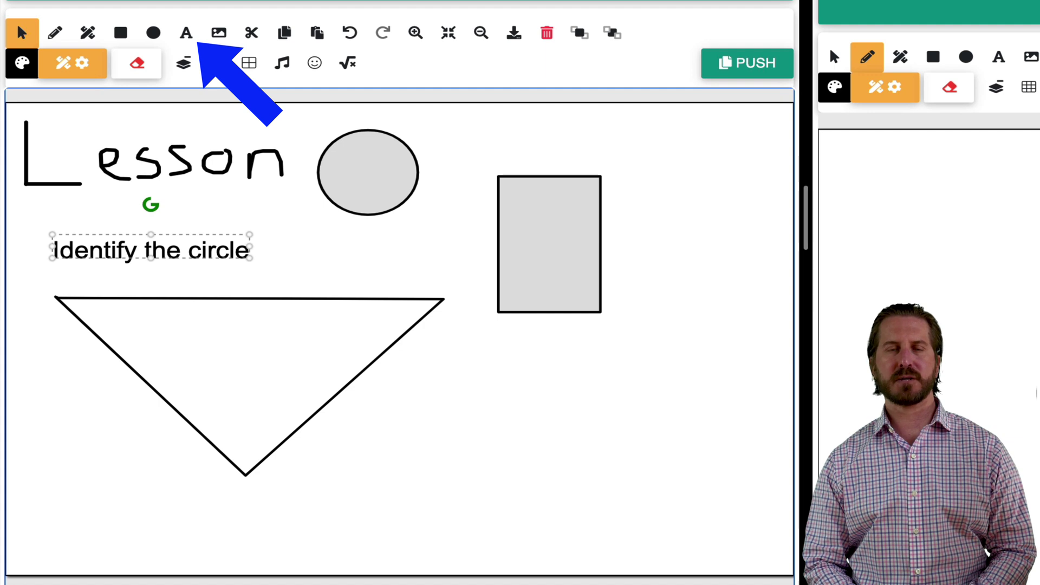
drag(250, 235, 301, 228)
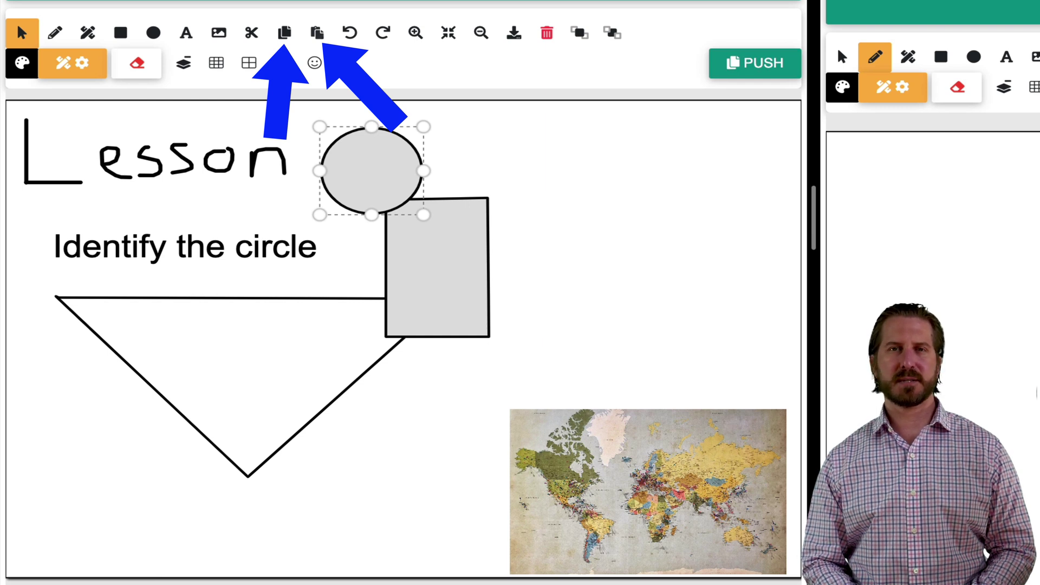
Paste two copies of the circle onto the whiteboard
key(ctrl+v)
key(ctrl+v)
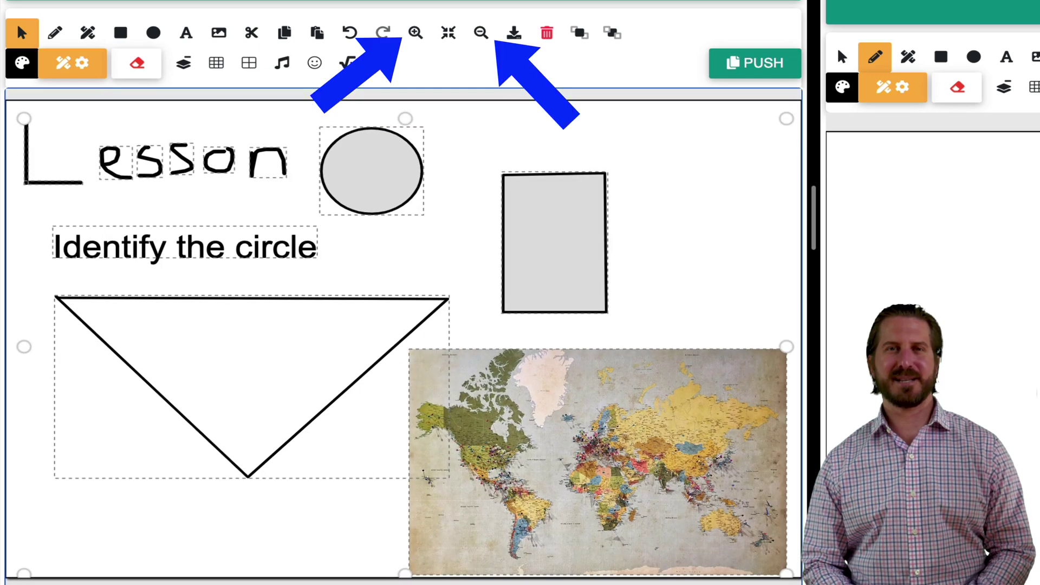
Download the current whiteboard with its heading, text, shapes and world map
key(ctrl+minus)
key(ctrl+minus)
key(ctrl+plus)
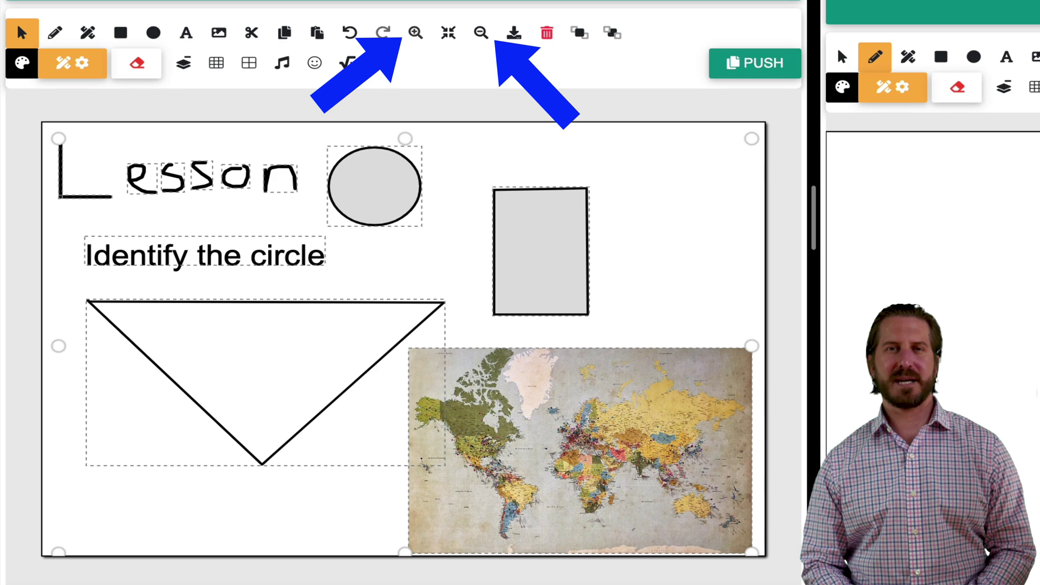
key(ctrl+plus)
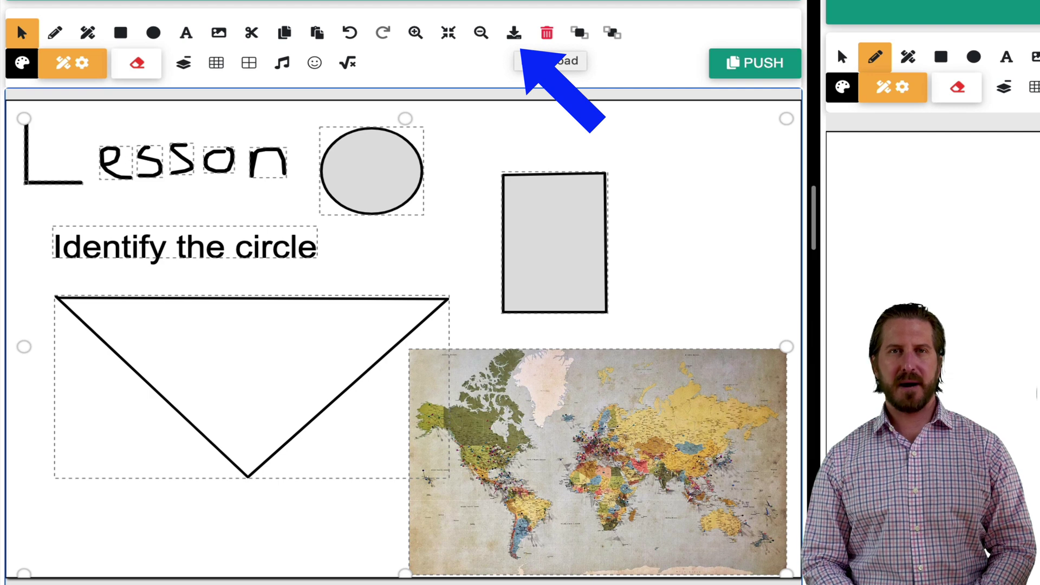
click(513, 32)
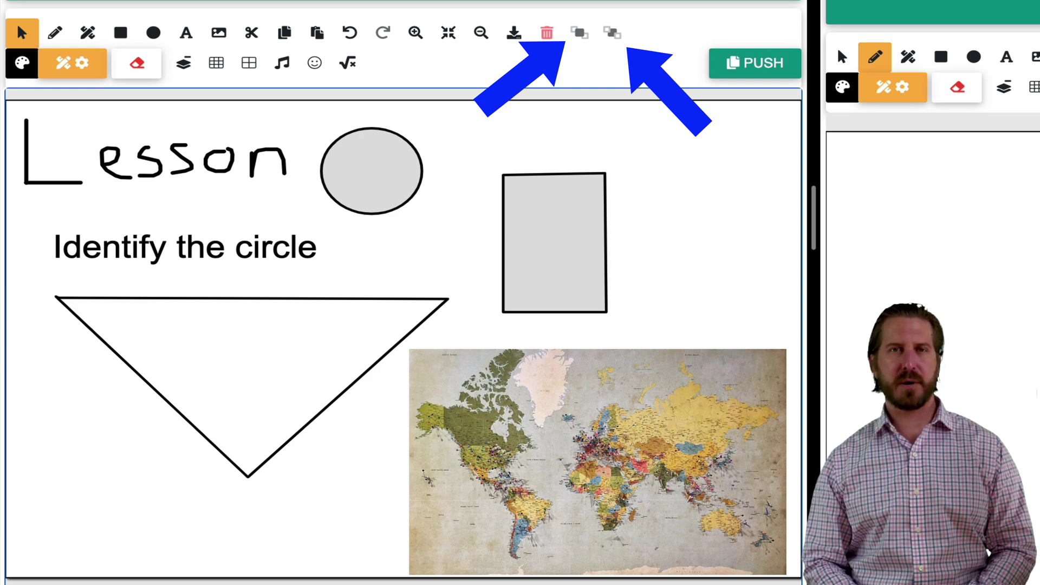
Move the rectangle so it overlaps the circle and send it behind the circle
click(554, 243)
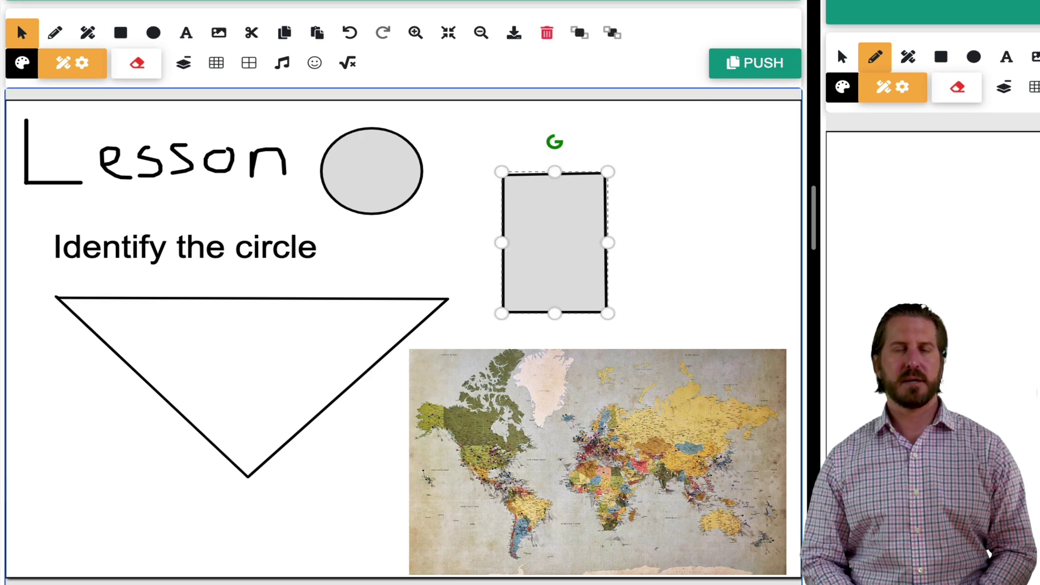
click(699, 244)
click(560, 225)
drag(560, 225, 446, 210)
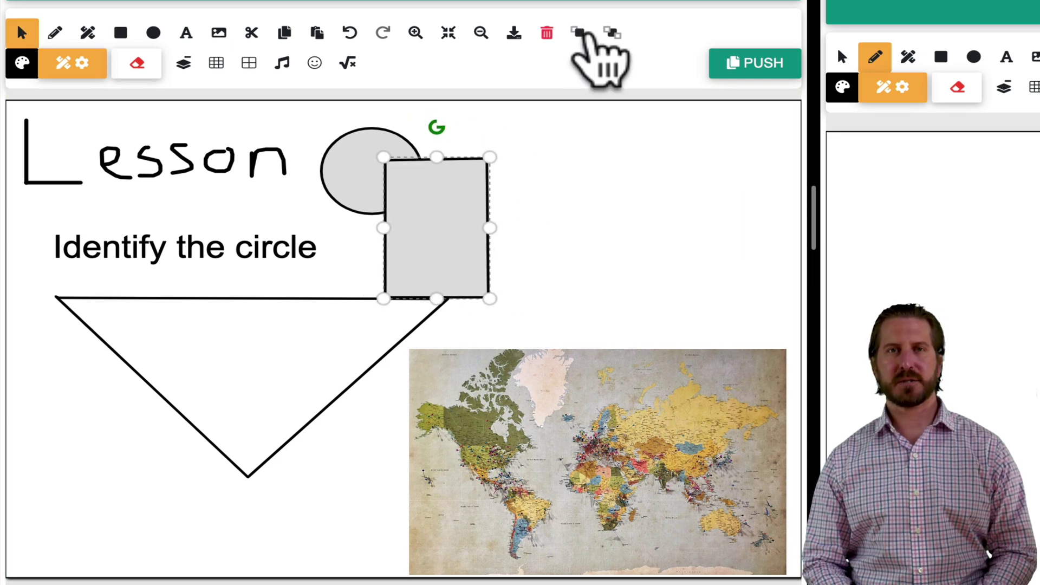
click(610, 33)
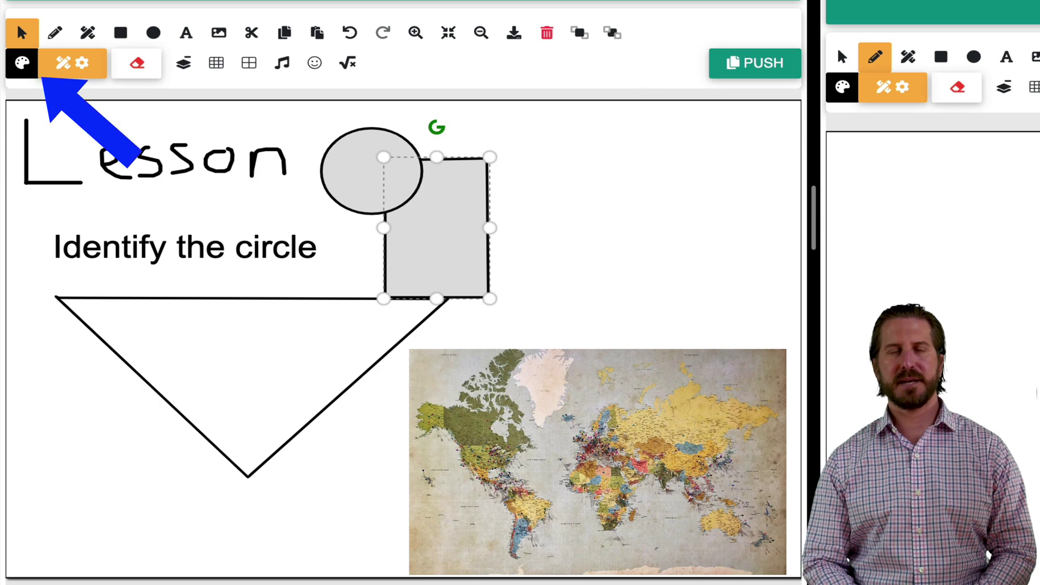
click(650, 238)
click(437, 238)
Change the drawing colour to orange and handwrite "Hi" in the empty area above the world map
click(22, 63)
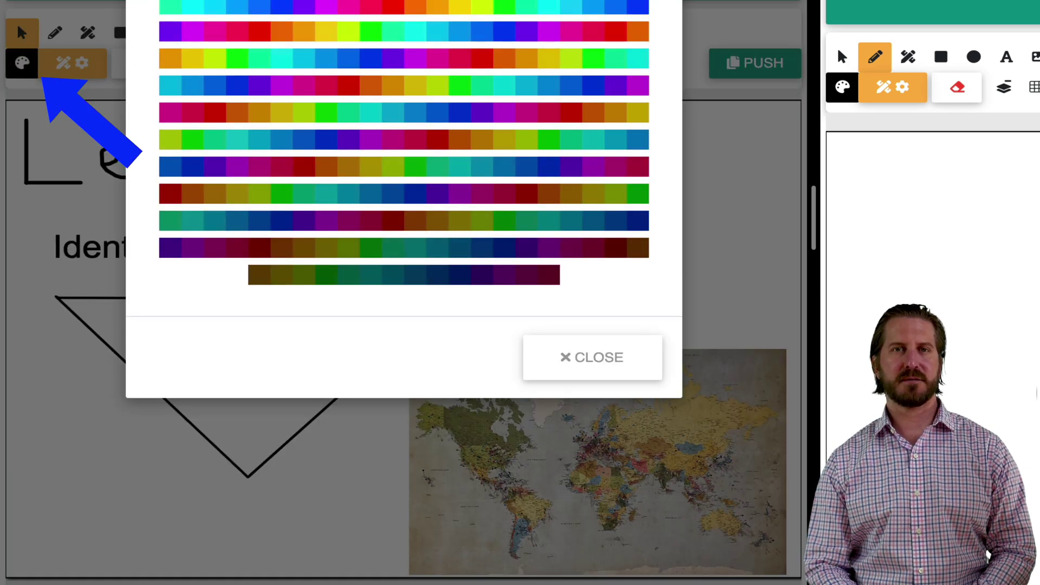
drag(582, 168, 623, 168)
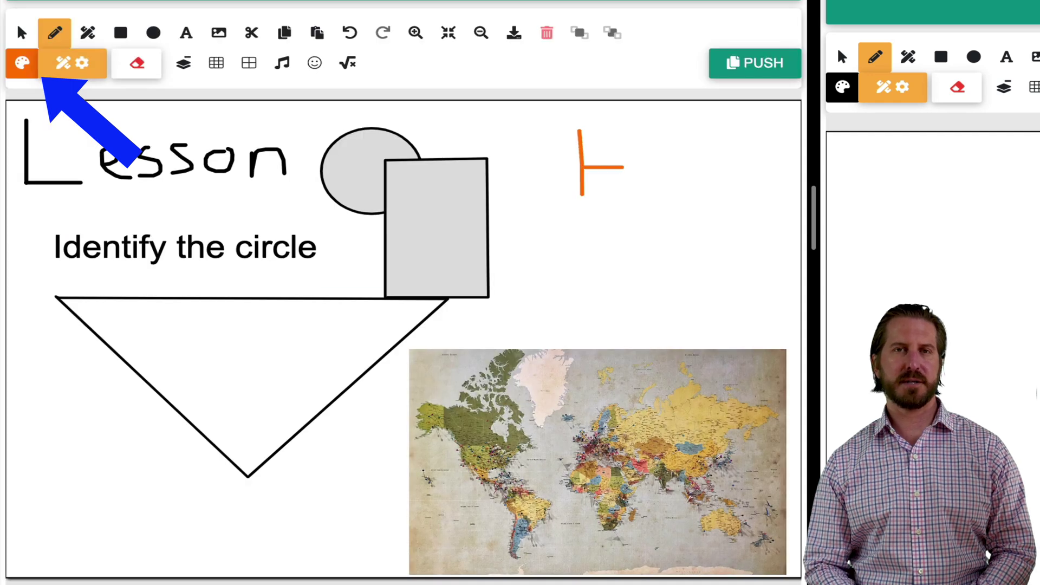
mouse_move(622, 120)
mouse_down()
mouse_move(626, 191)
mouse_move(656, 185)
mouse_up()
drag(652, 146, 660, 142)
Increase the line width for a second, thicker "Hi" below the first, and erase both orange words
click(72, 63)
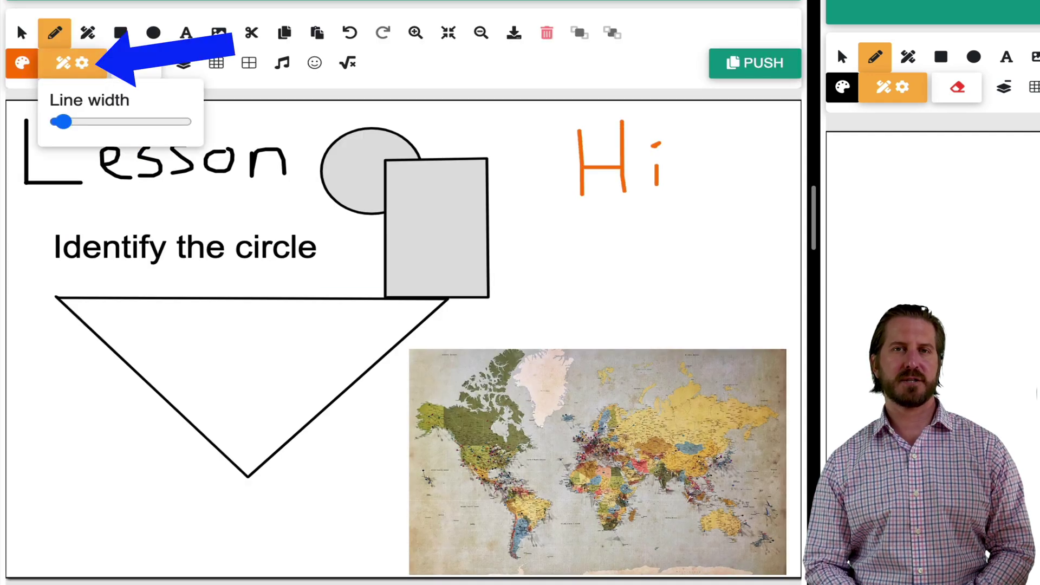
drag(61, 121, 90, 121)
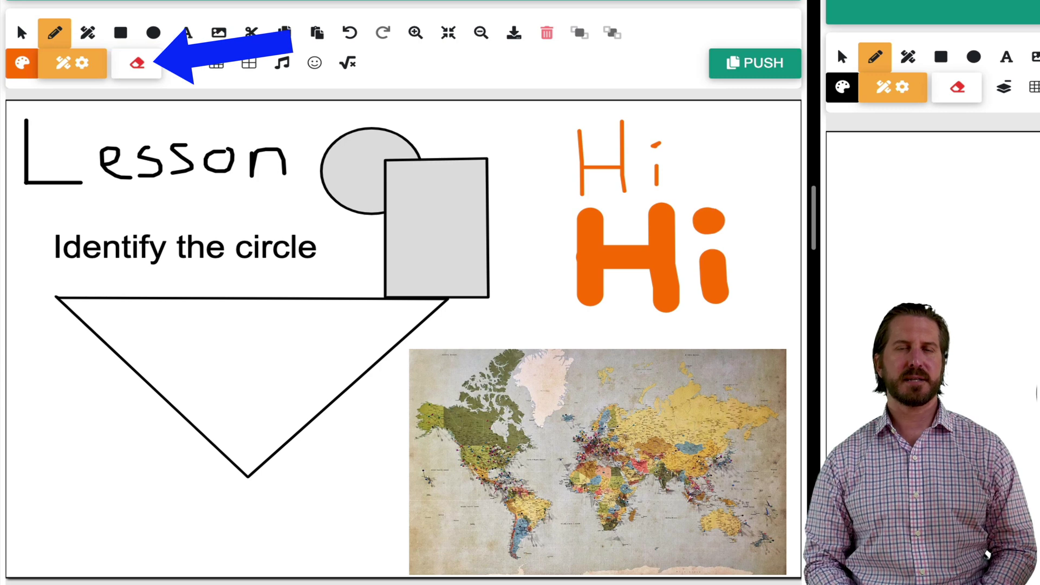
mouse_move(655, 144)
mouse_down()
mouse_move(591, 217)
mouse_move(587, 295)
mouse_move(591, 263)
mouse_move(632, 252)
mouse_up()
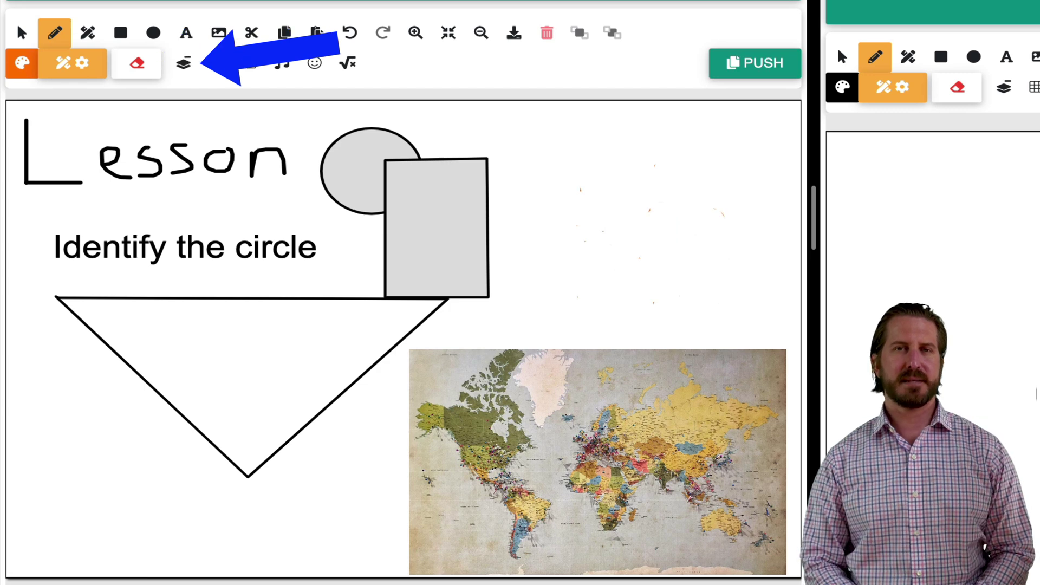
Flatten the whiteboard image into the background and handwrite an orange "Hi" over the circle and rectangle
click(184, 63)
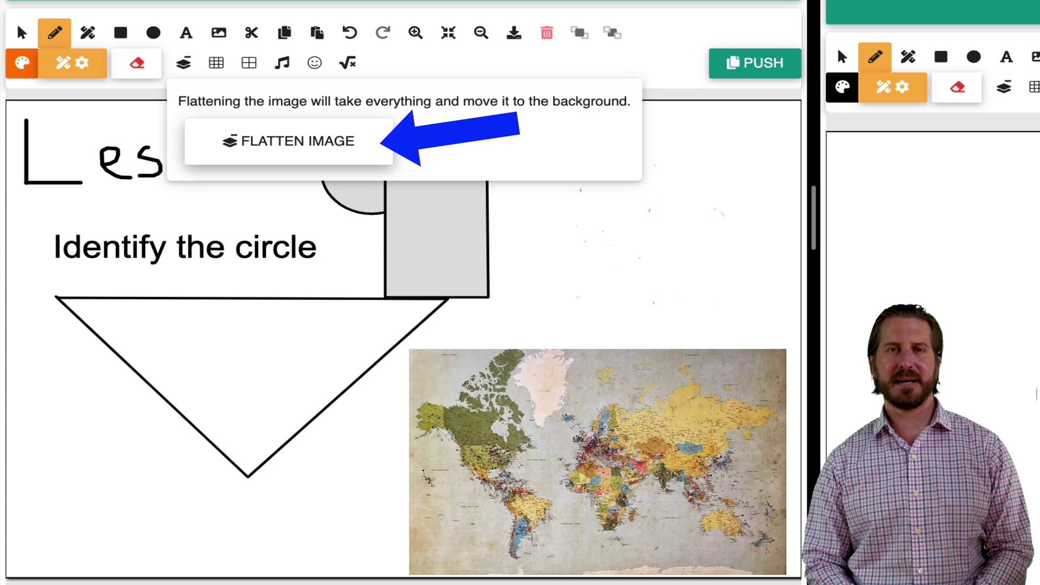
drag(338, 119, 358, 255)
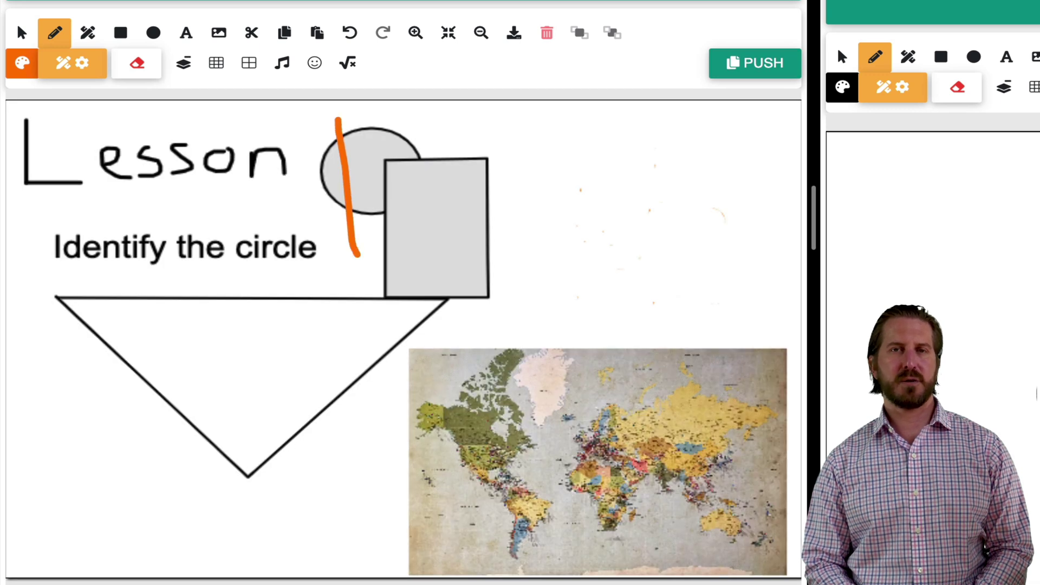
drag(346, 201, 433, 189)
drag(422, 123, 447, 236)
drag(470, 190, 489, 229)
drag(462, 170, 482, 171)
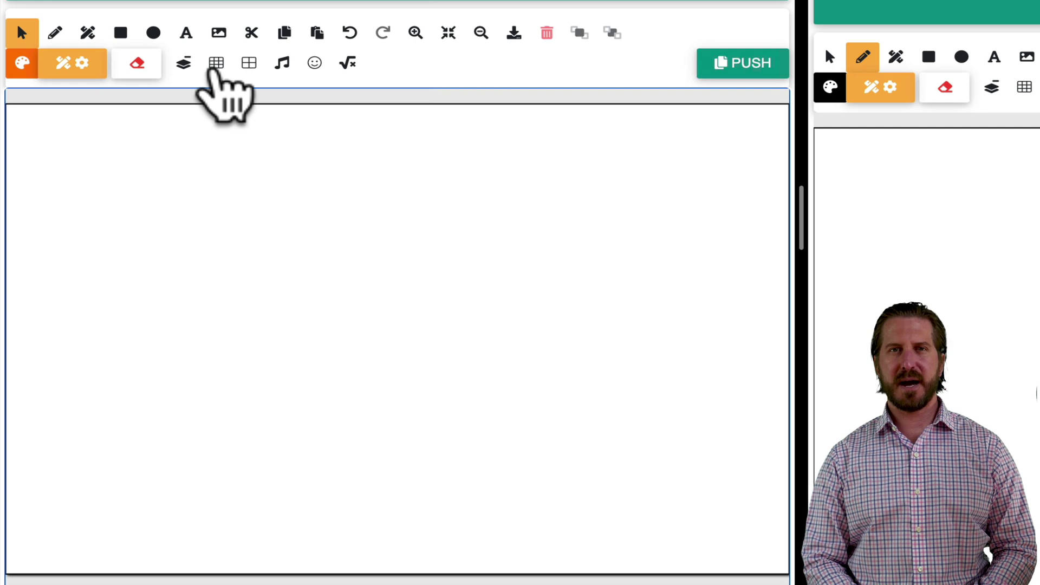
Add a grid to the blank whiteboard and enter the expression 2/5 + 2^3 in the math editor
click(216, 62)
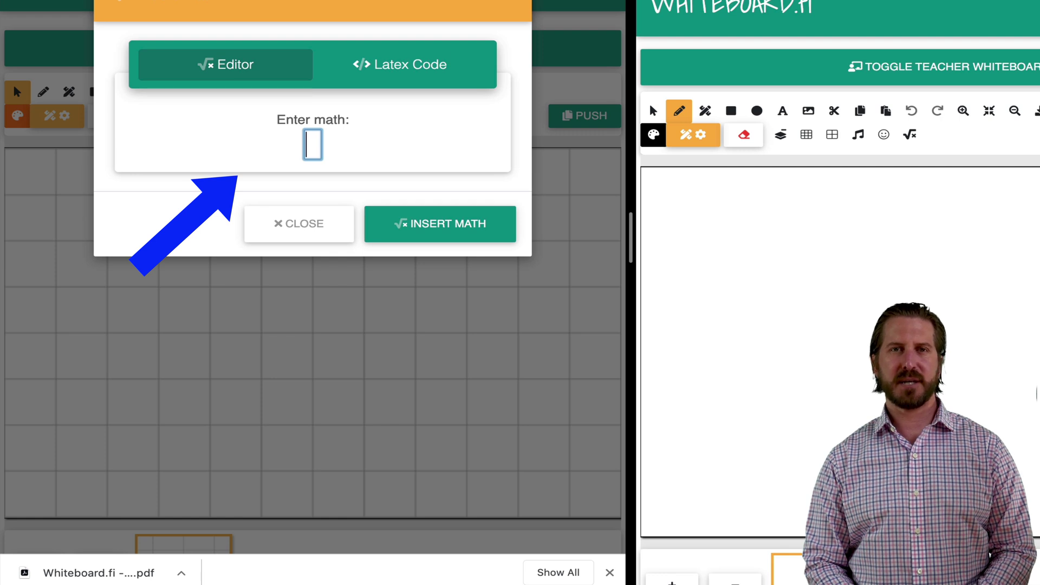
text(2/5)
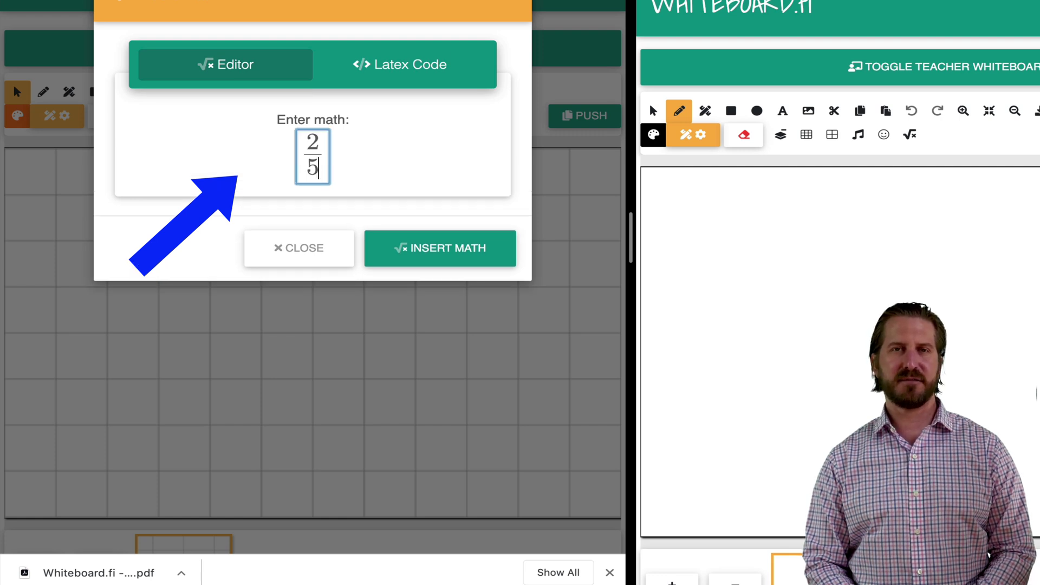
key(Right)
text(+2)
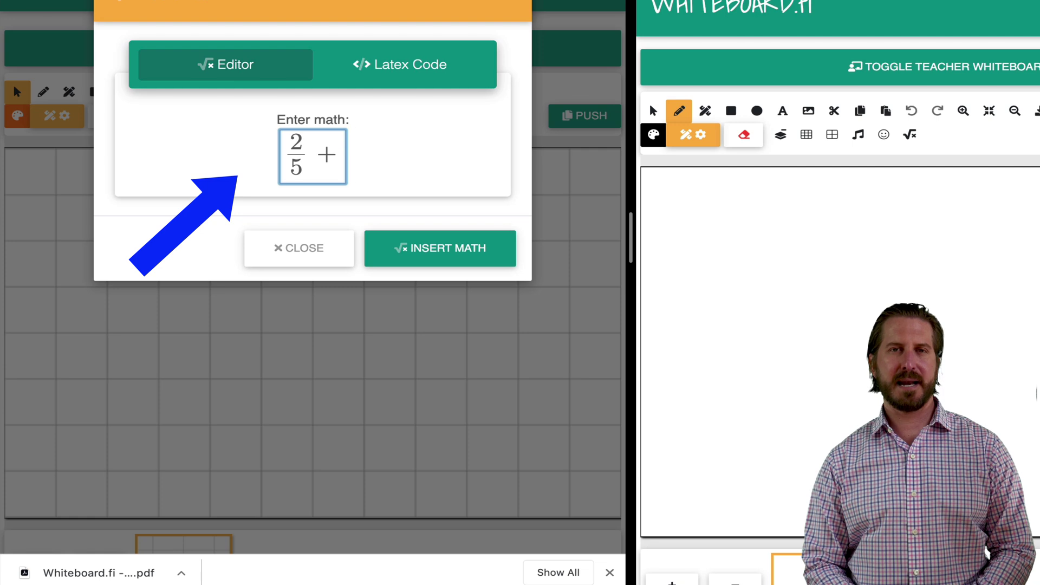
text(^3)
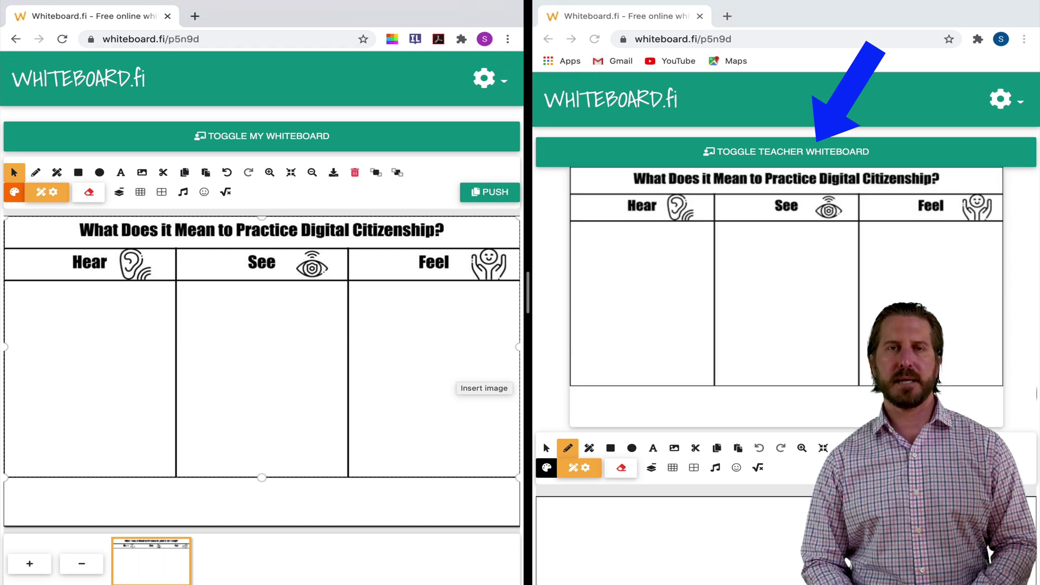
Add the text "Respected" under the Feel heading of the digital citizenship chart on the teacher whiteboard
scroll(262, 320, down, 3)
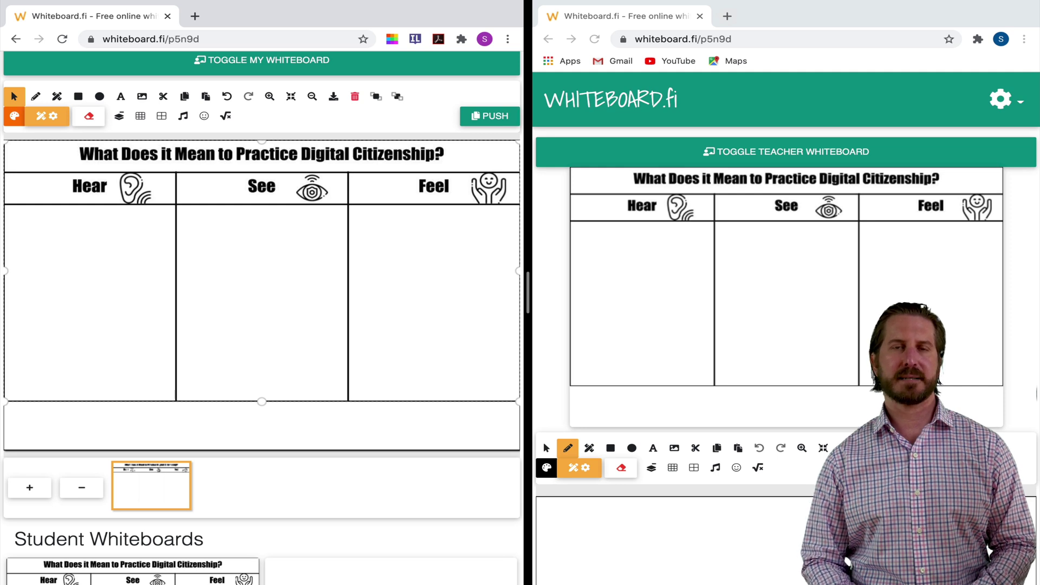
click(121, 96)
click(338, 227)
text(Res)
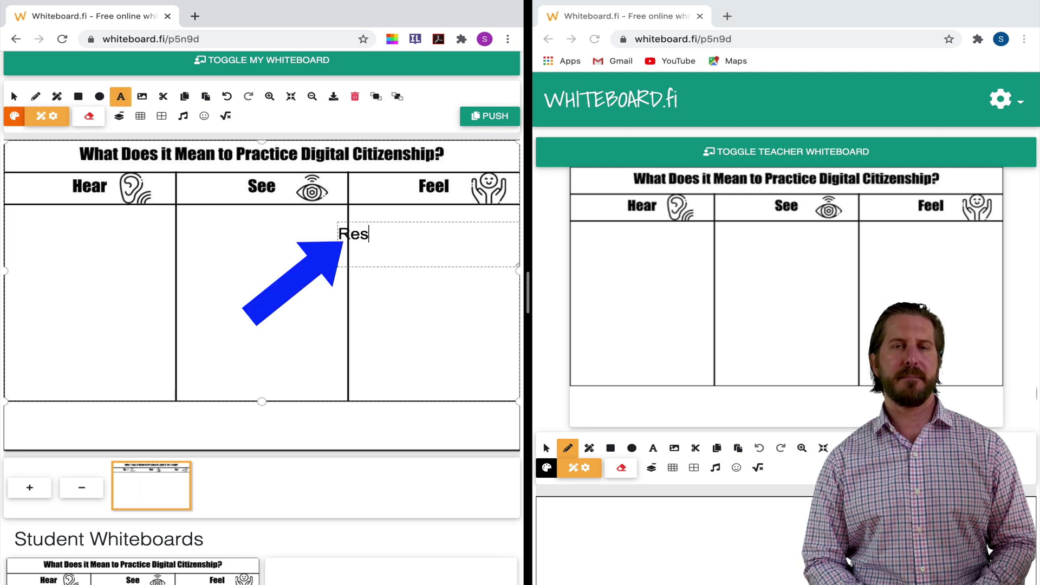
text(pected)
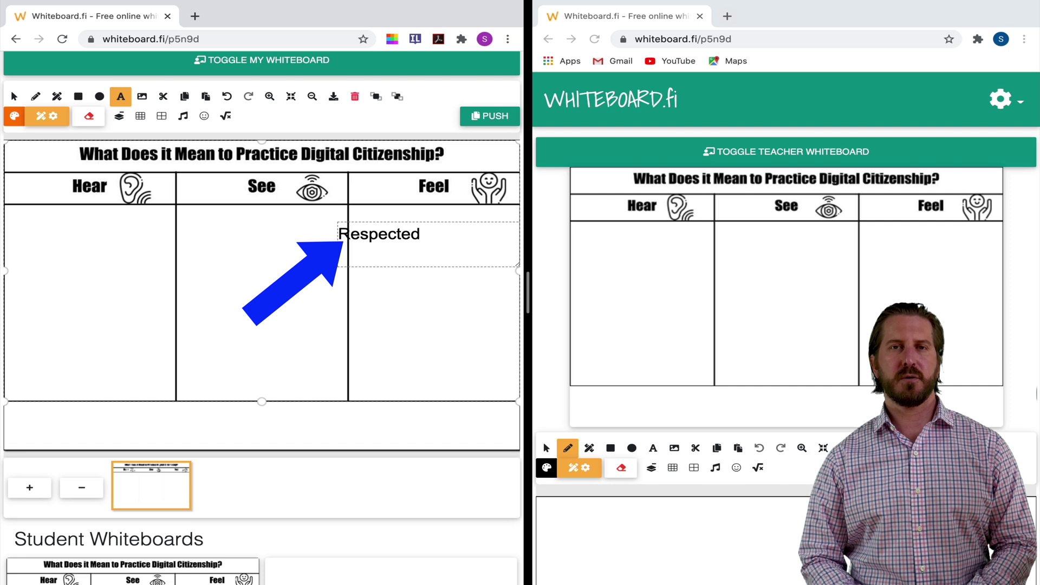
key(Escape)
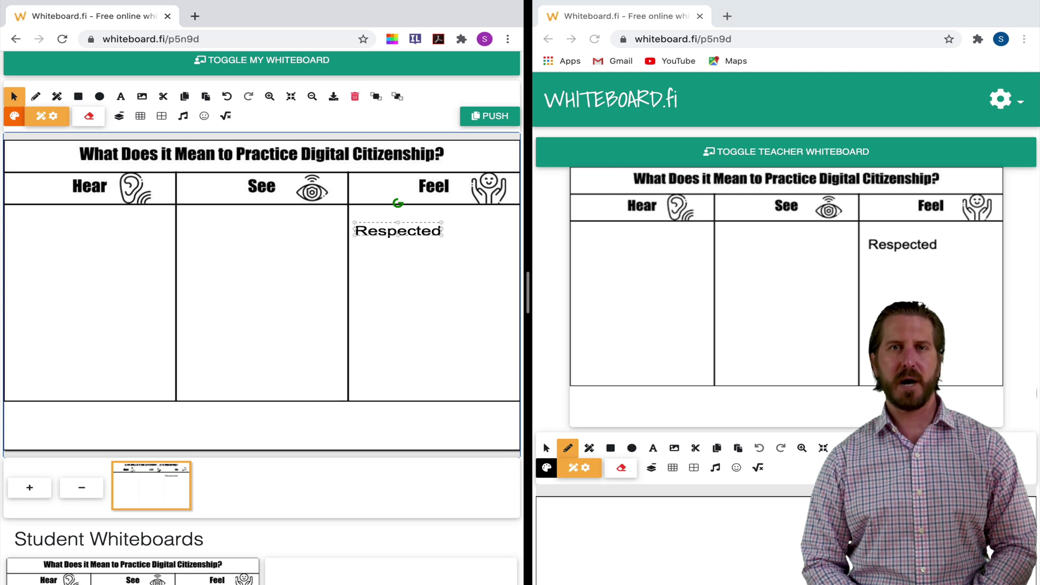
scroll(785, 260, down, 1)
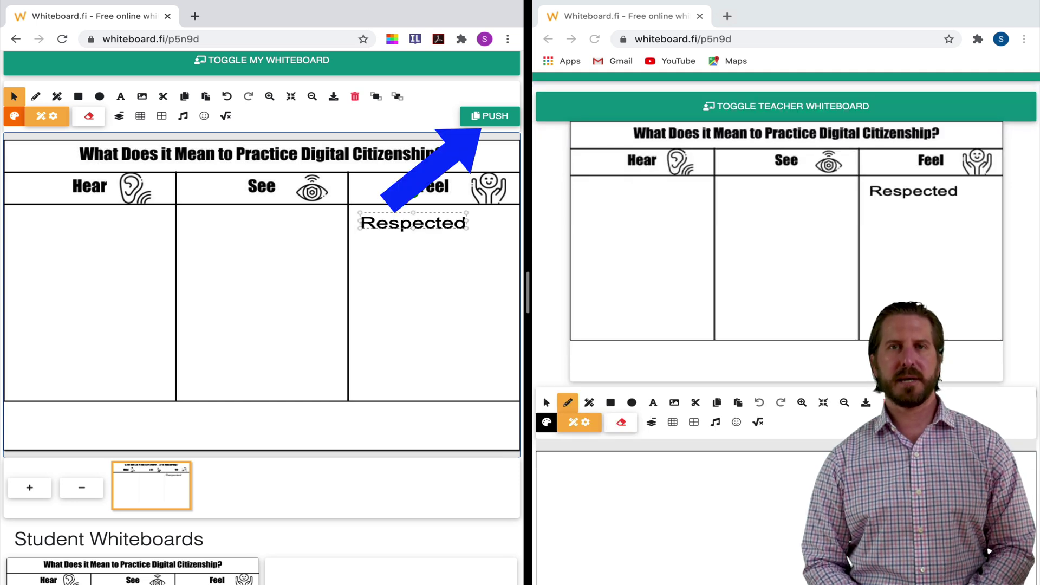